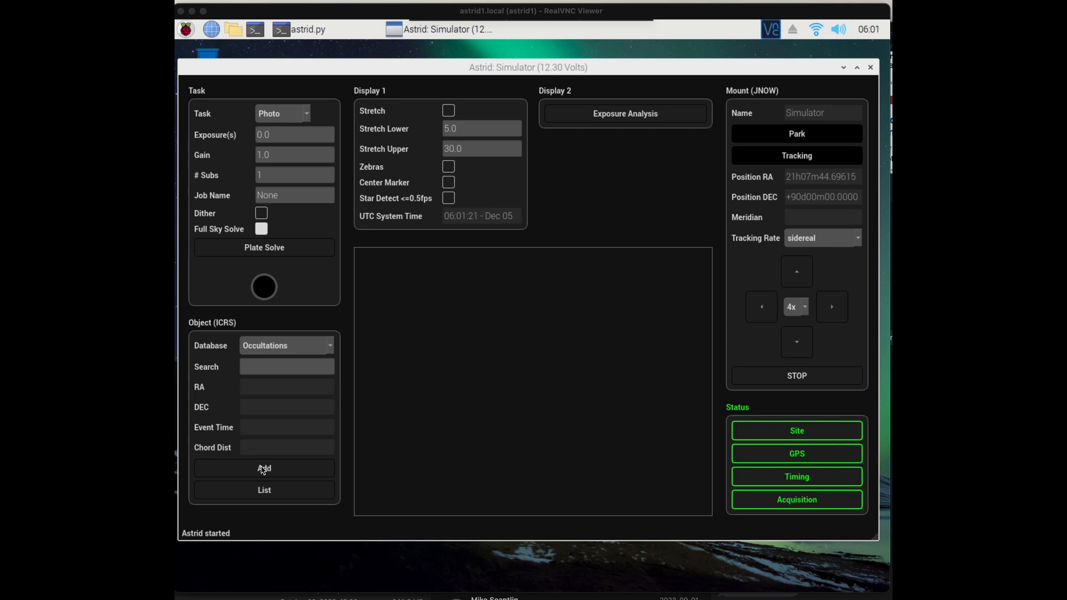
Start adding an occultation by searching Occelmnt XML lists, using SteveP_2023_Curated_Asteroids_Nov_Dec.xml as the source
{"action": "left_click", "coordinate": [265, 469]}
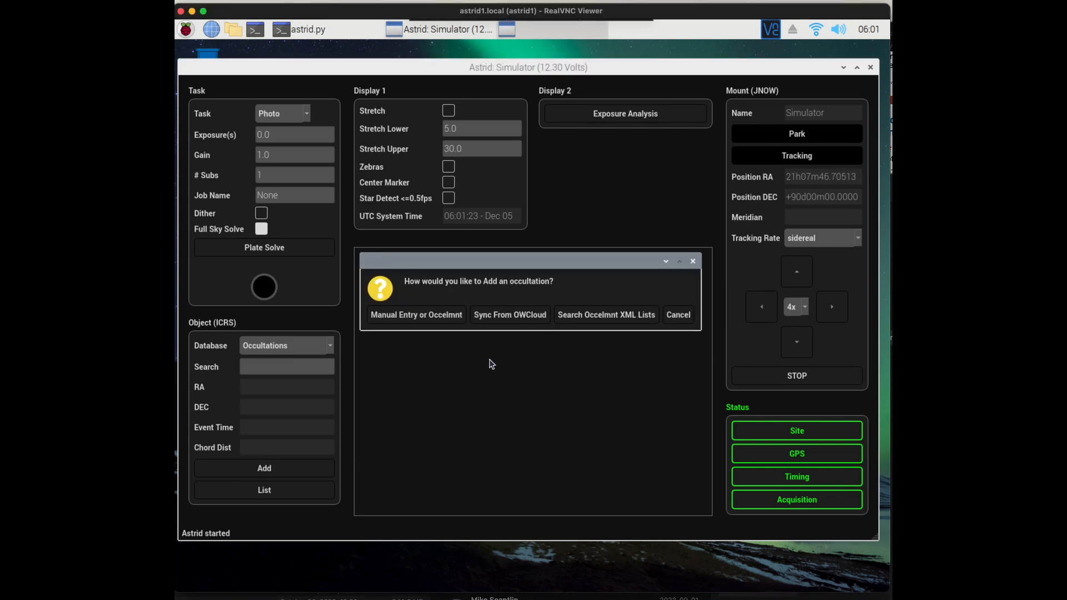
{"action": "left_click", "coordinate": [617, 315]}
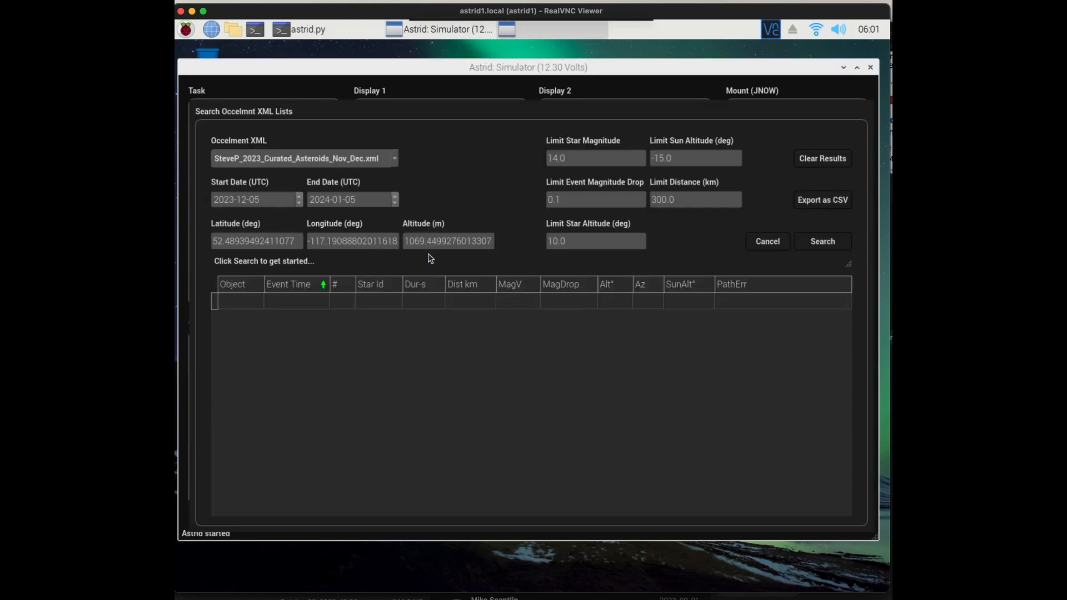
{"action": "left_click", "coordinate": [396, 160]}
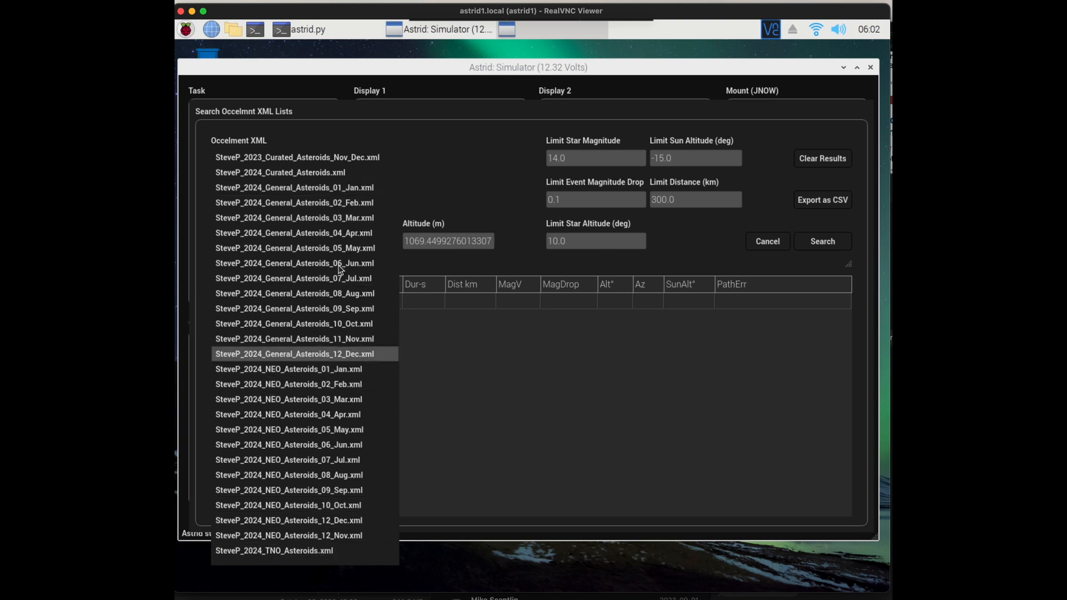
{"action": "left_click", "coordinate": [321, 161]}
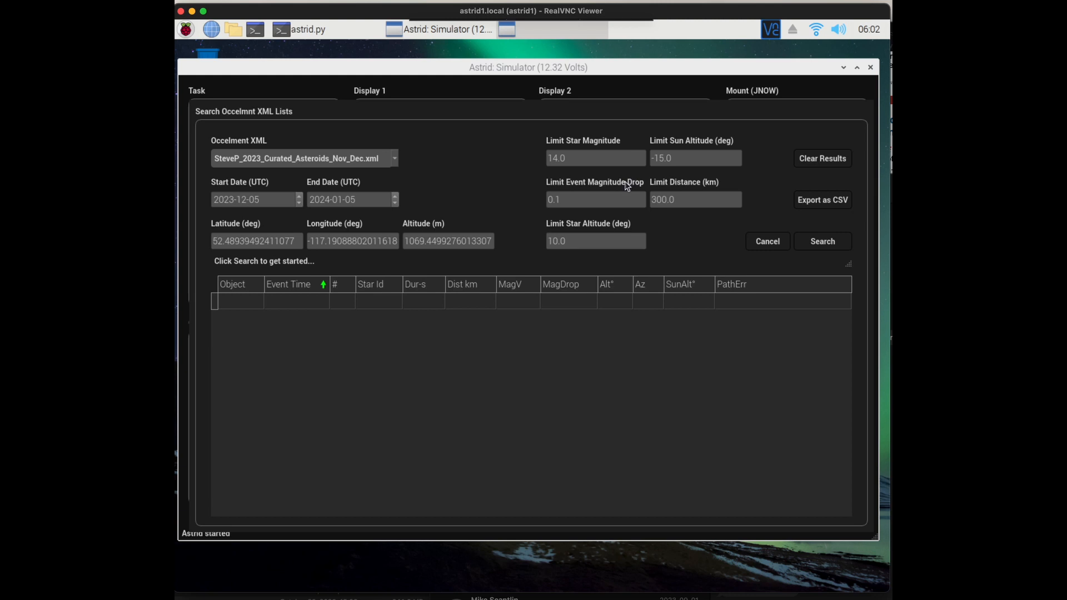
Search for events with the magnitude drop limit set to 0.5 and the star altitude limit set to 15 degrees
{"action": "double_click", "coordinate": [573, 201]}
{"action": "type", "text": "5"}
{"action": "key", "text": "Tab"}
{"action": "double_click", "coordinate": [676, 200]}
{"action": "left_click_drag", "start_coordinate": [572, 241], "coordinate": [548, 246]}
{"action": "type", "text": "15"}
{"action": "left_click", "coordinate": [832, 244]}
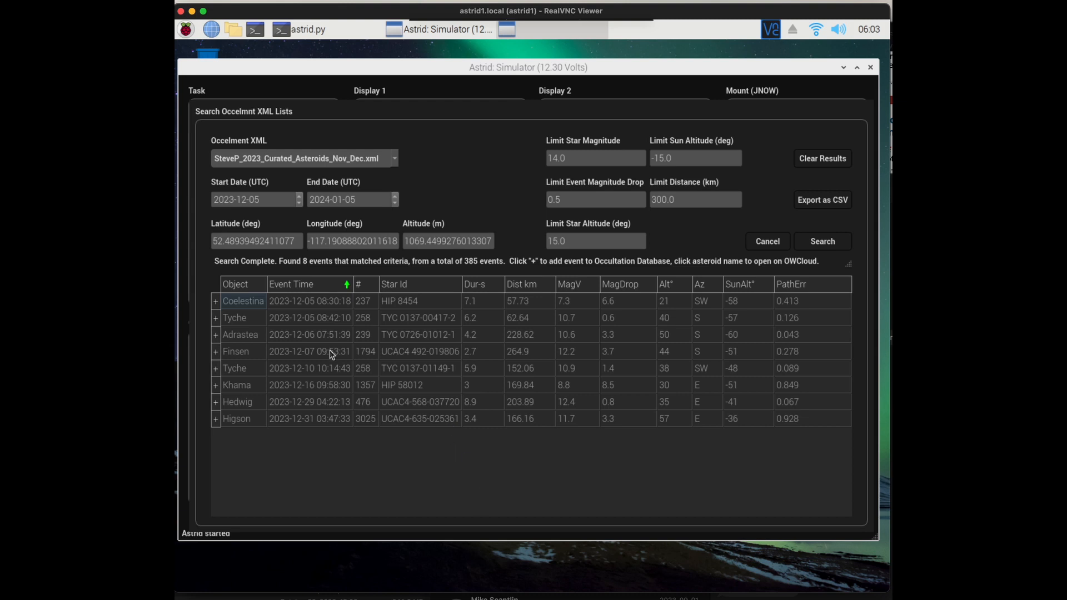
Compare the found events sorted by object in both directions, duration, distance and sun altitude, then restore ascending event time order
{"action": "left_click", "coordinate": [248, 284]}
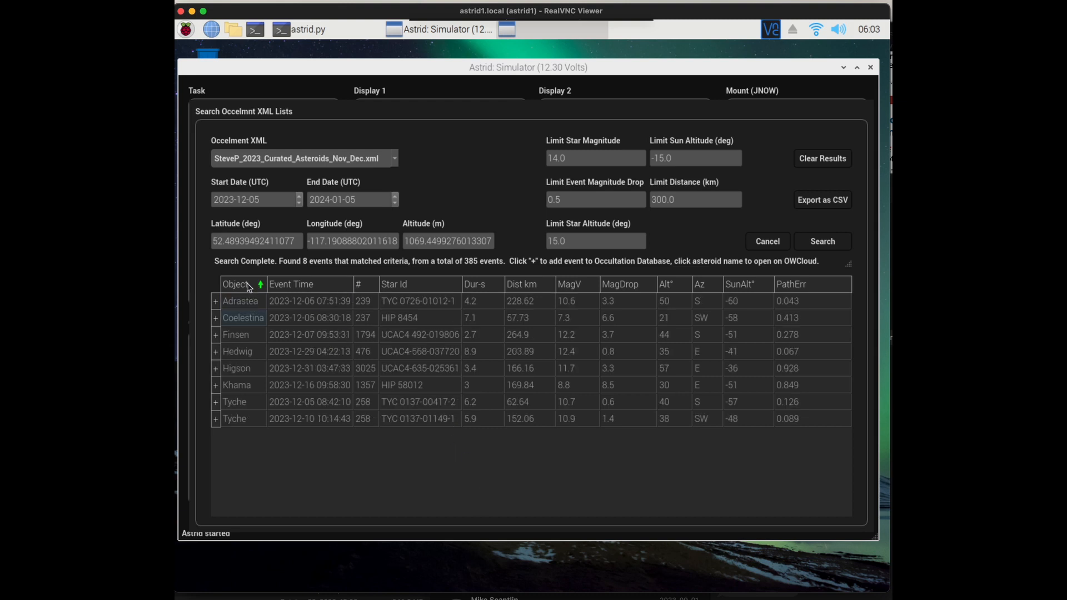
{"action": "left_click", "coordinate": [246, 284]}
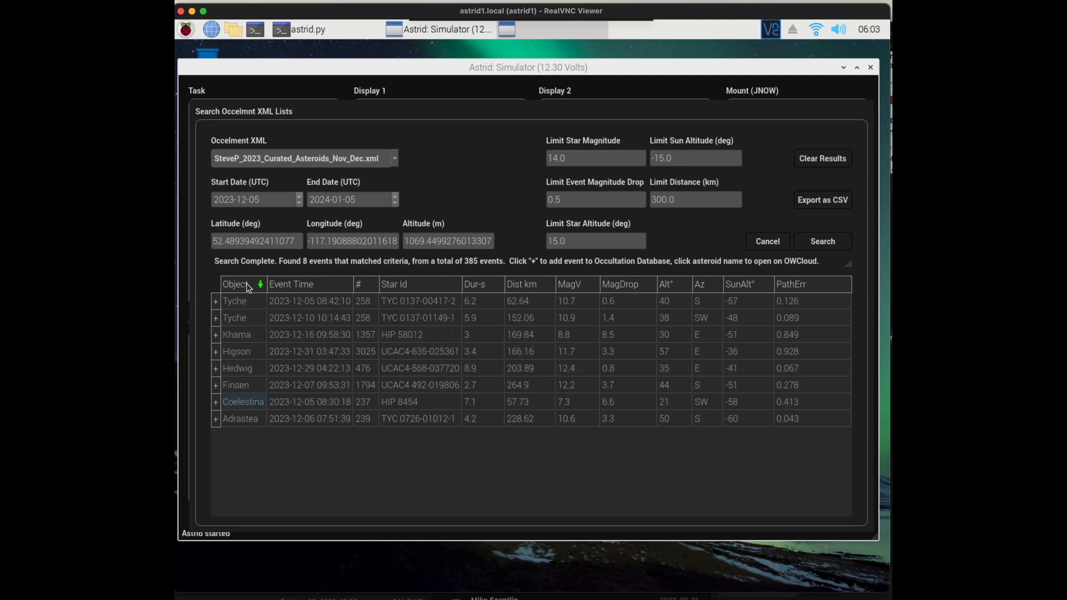
{"action": "left_click", "coordinate": [246, 285]}
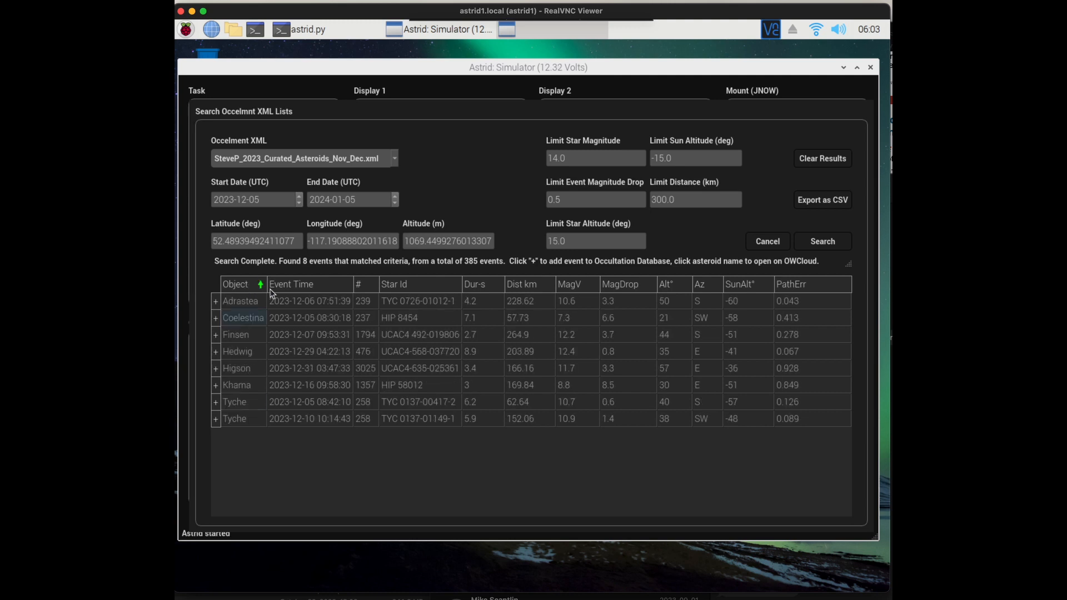
{"action": "left_click", "coordinate": [321, 286]}
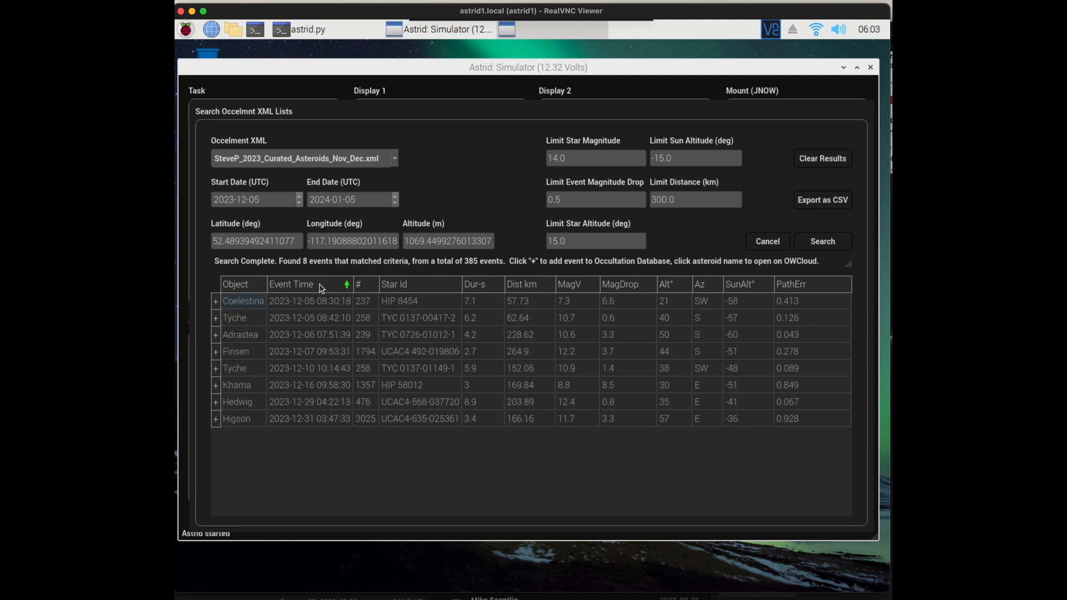
{"action": "left_click", "coordinate": [472, 287]}
{"action": "left_click", "coordinate": [528, 285]}
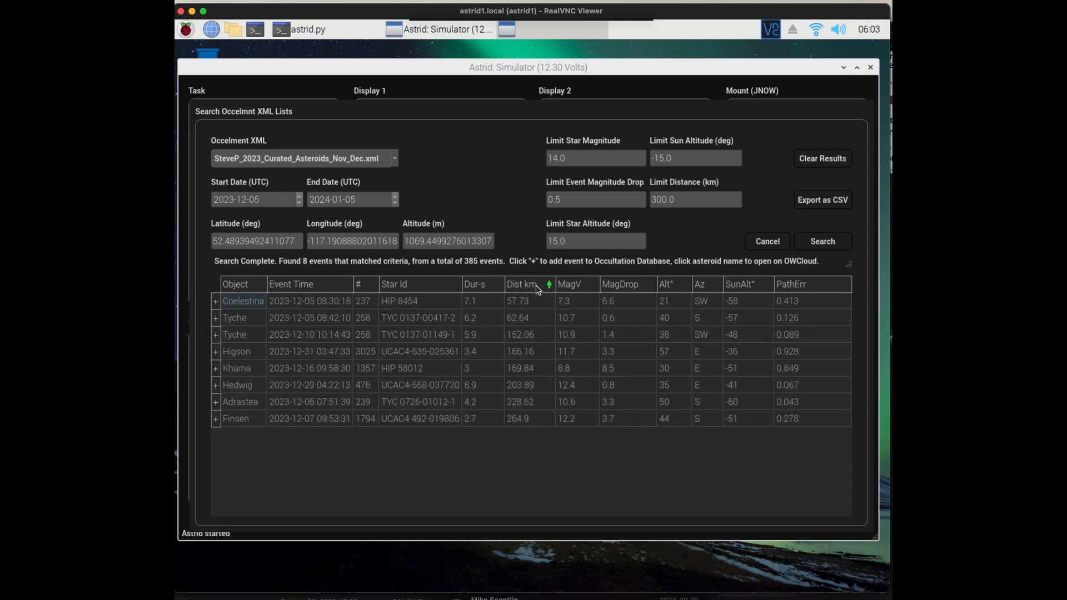
{"action": "left_click", "coordinate": [755, 285]}
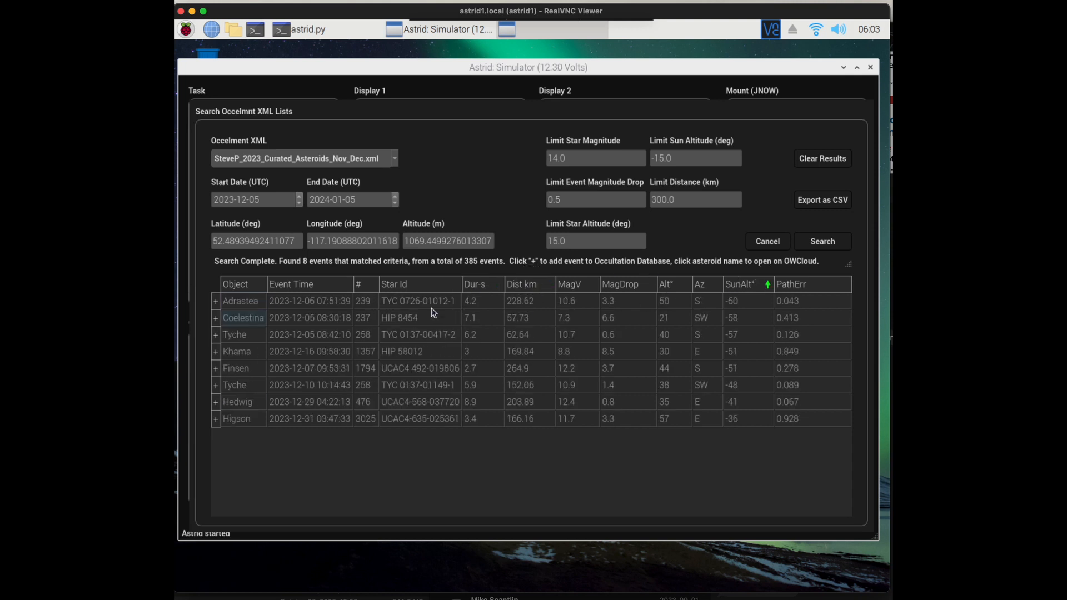
{"action": "left_click", "coordinate": [319, 286]}
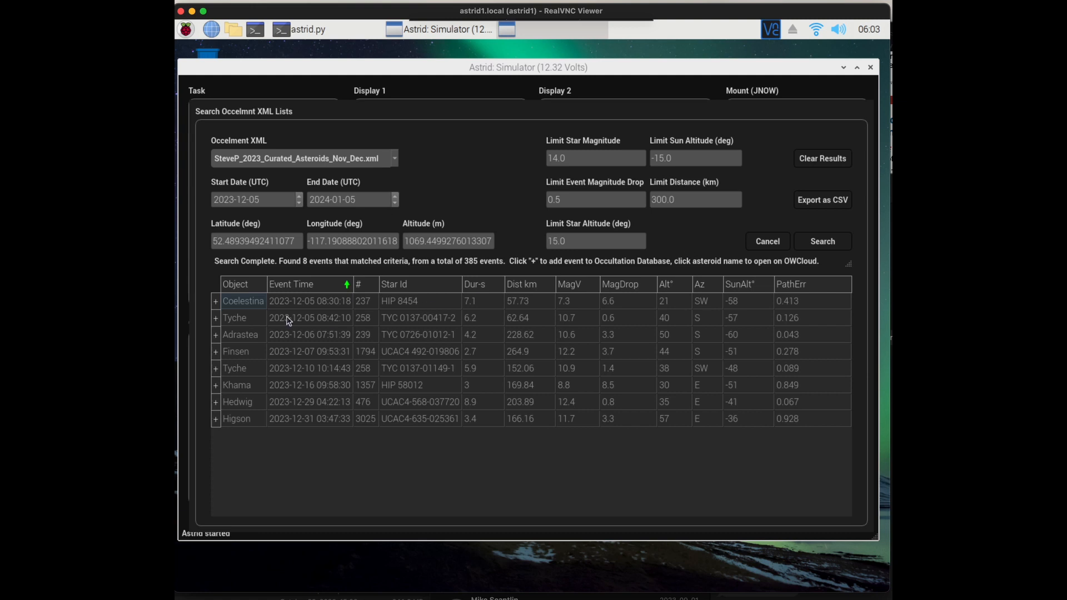
Examine the Finsen event's Horizons/GaiaEDR3 prediction path on the OWCloud map across Canada, and close the browser
{"action": "left_click", "coordinate": [241, 352]}
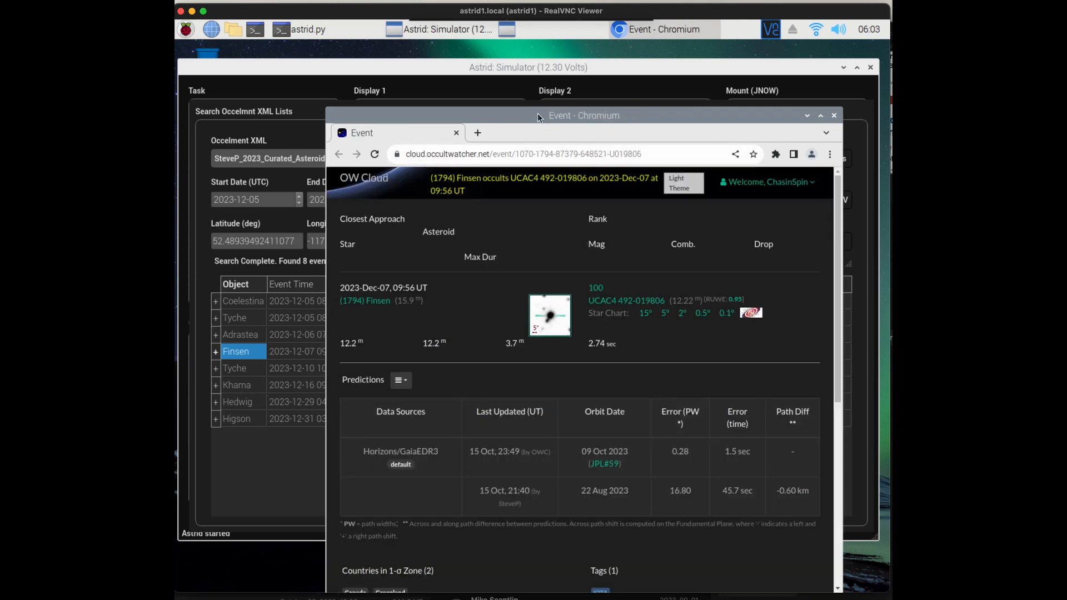
{"action": "left_click_drag", "start_coordinate": [539, 115], "coordinate": [516, 51]}
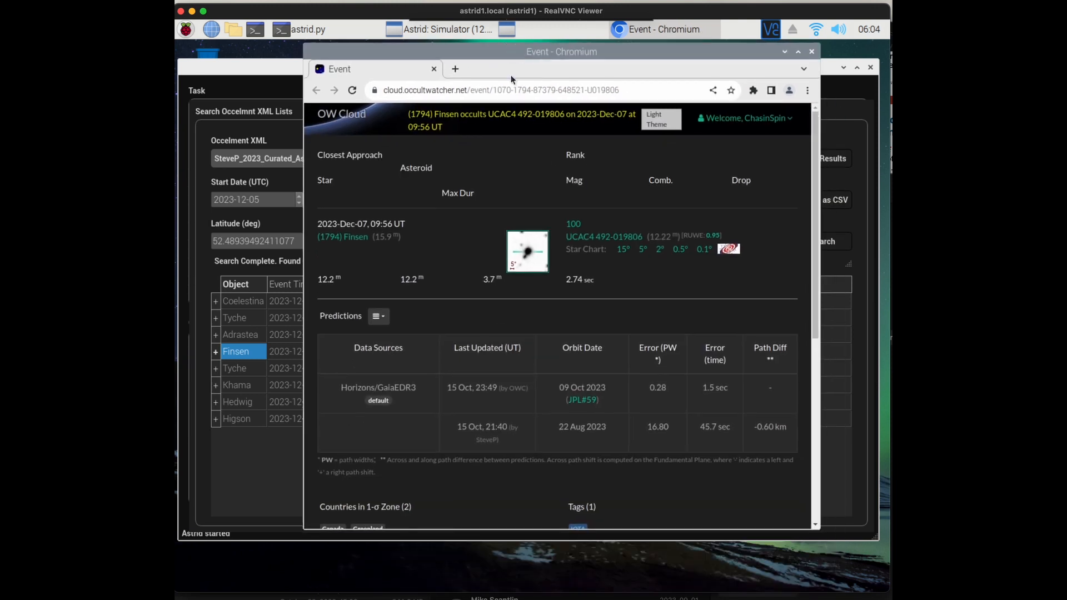
{"action": "left_click", "coordinate": [379, 388]}
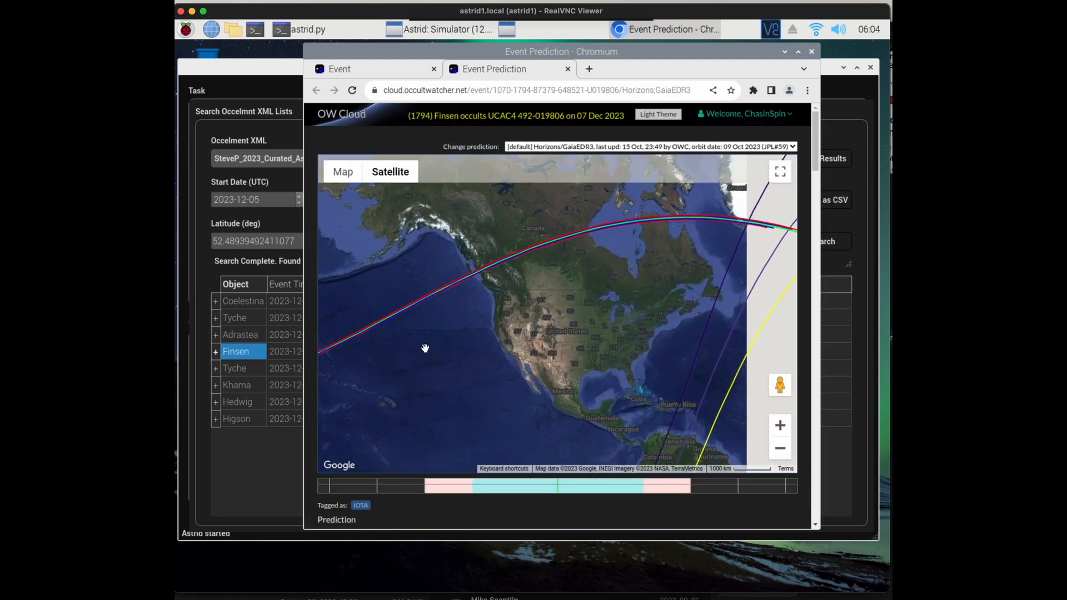
{"action": "scroll", "coordinate": [524, 257], "scroll_direction": "up", "scroll_amount": 5}
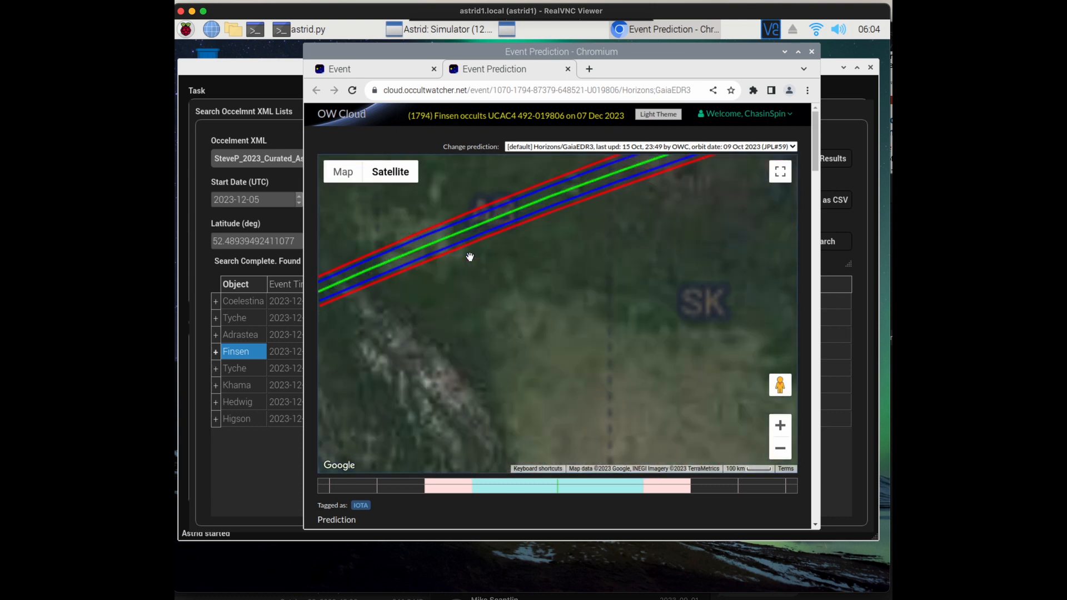
{"action": "left_click_drag", "start_coordinate": [477, 265], "coordinate": [385, 364]}
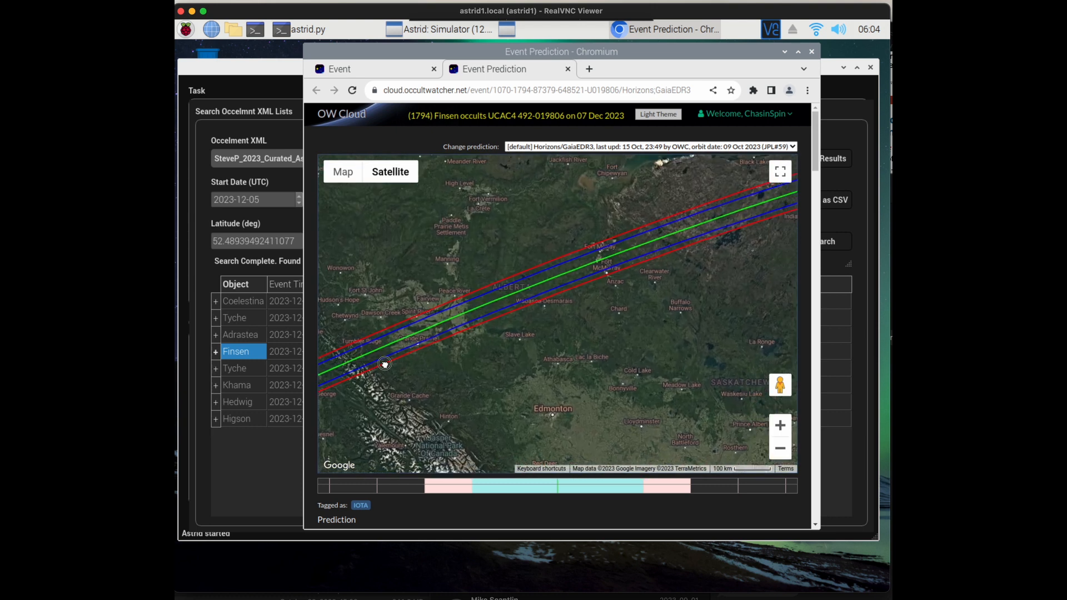
{"action": "left_click_drag", "start_coordinate": [639, 283], "coordinate": [428, 333]}
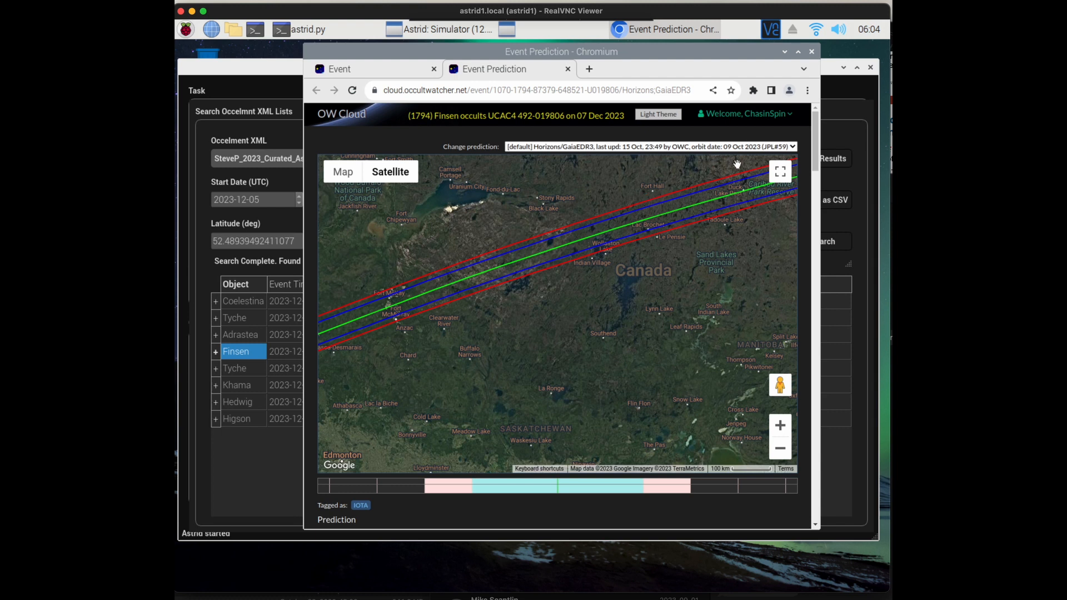
{"action": "left_click", "coordinate": [812, 52]}
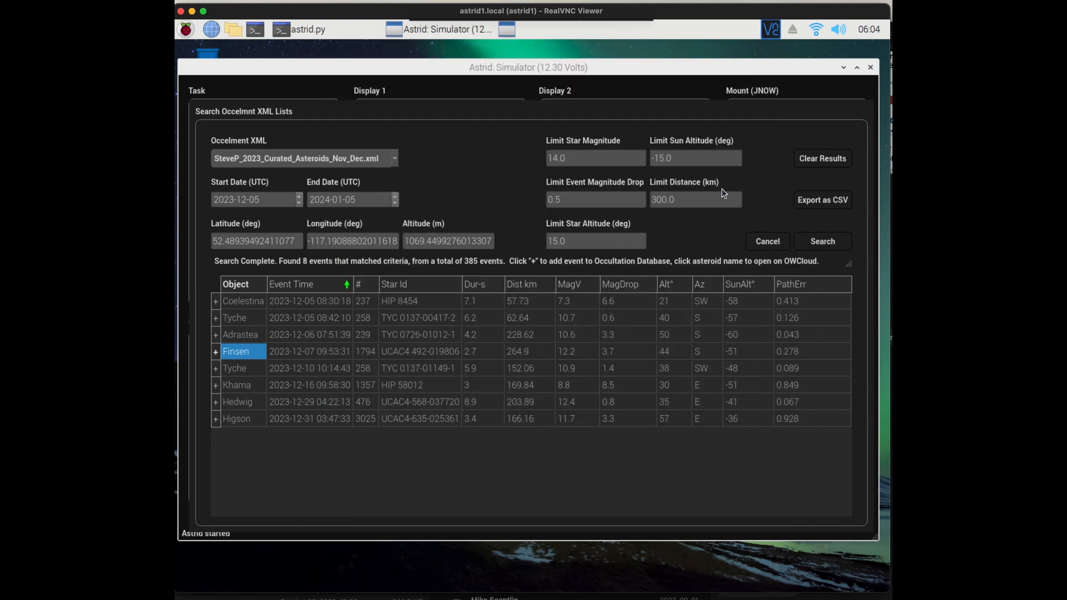
Review the prefilled occultation entry for the Finsen event, including its error in time, and dismiss it without adding
{"action": "left_click", "coordinate": [215, 353]}
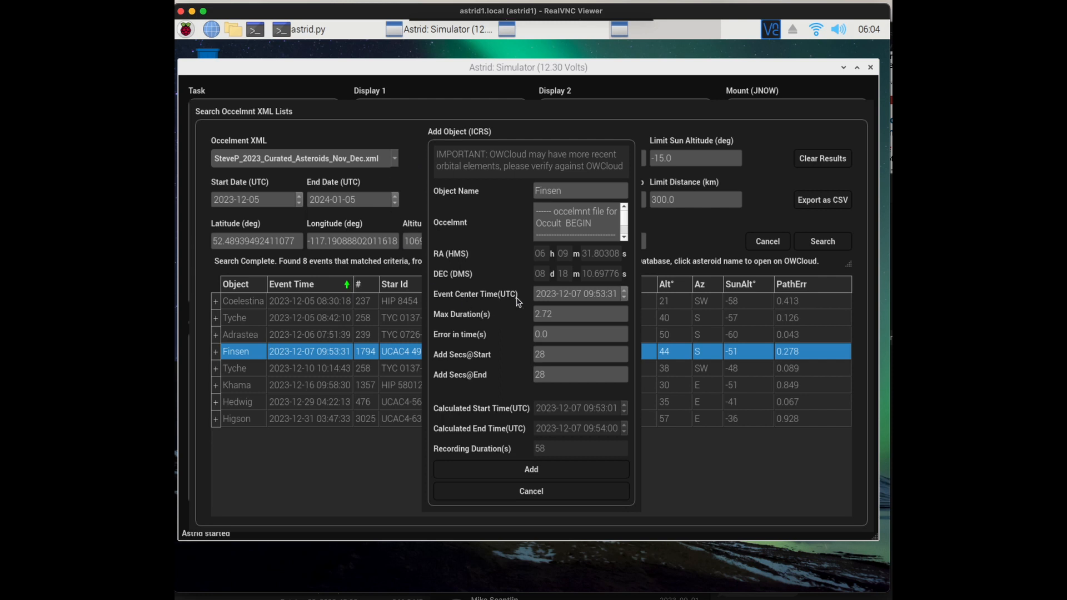
{"action": "left_click", "coordinate": [548, 335]}
{"action": "left_click_drag", "start_coordinate": [548, 335], "coordinate": [531, 331]}
{"action": "left_click", "coordinate": [541, 494]}
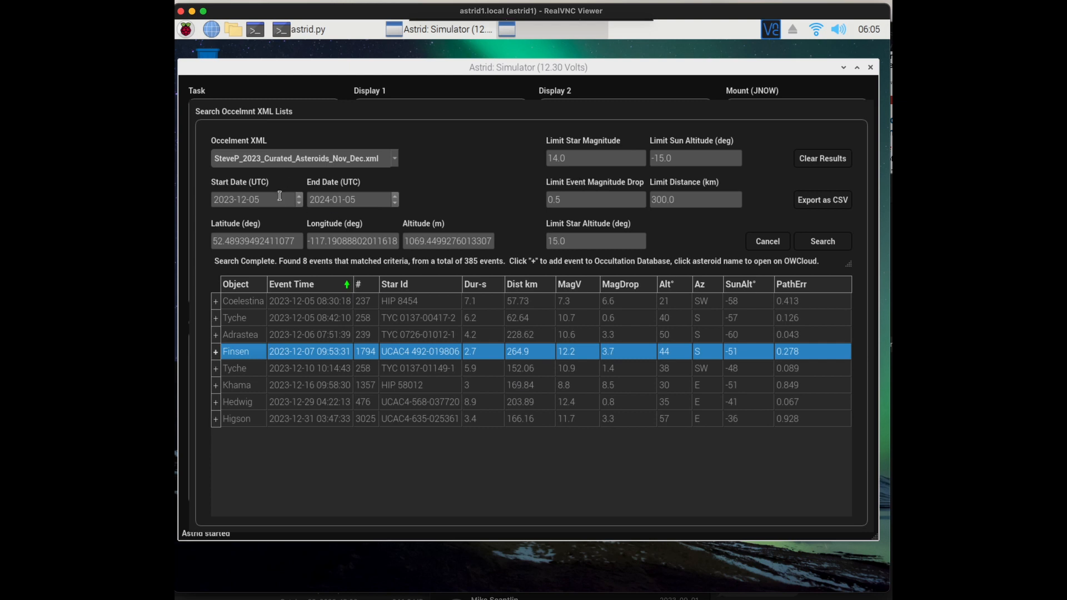
Switch the source list to SteveP_2024_General_Asteroids_01_Jan.xml and set the search start date to 2024-01-01
{"action": "left_click", "coordinate": [389, 159]}
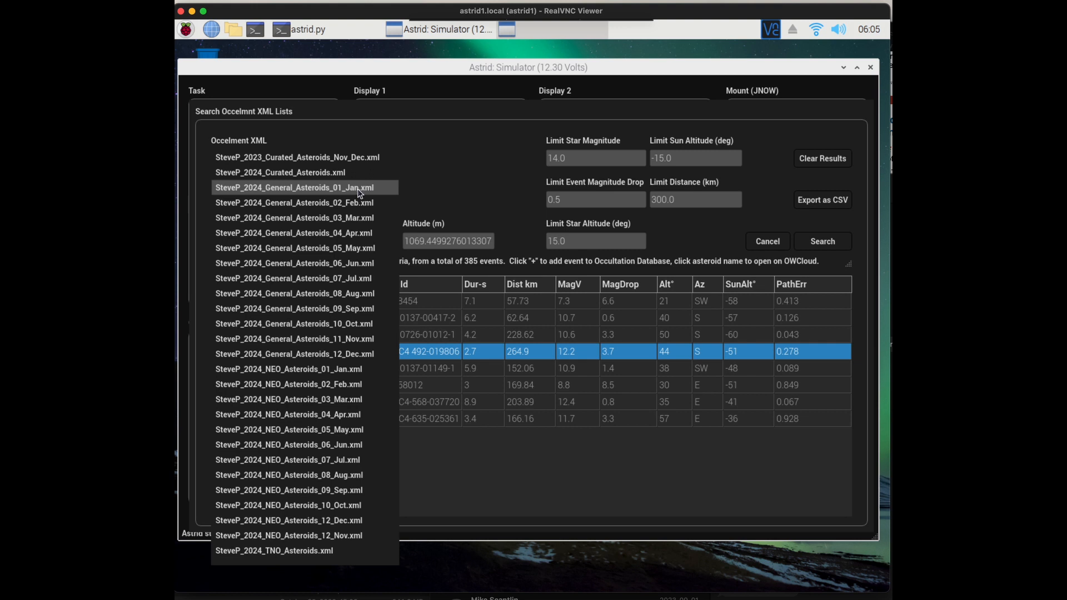
{"action": "left_click", "coordinate": [356, 188]}
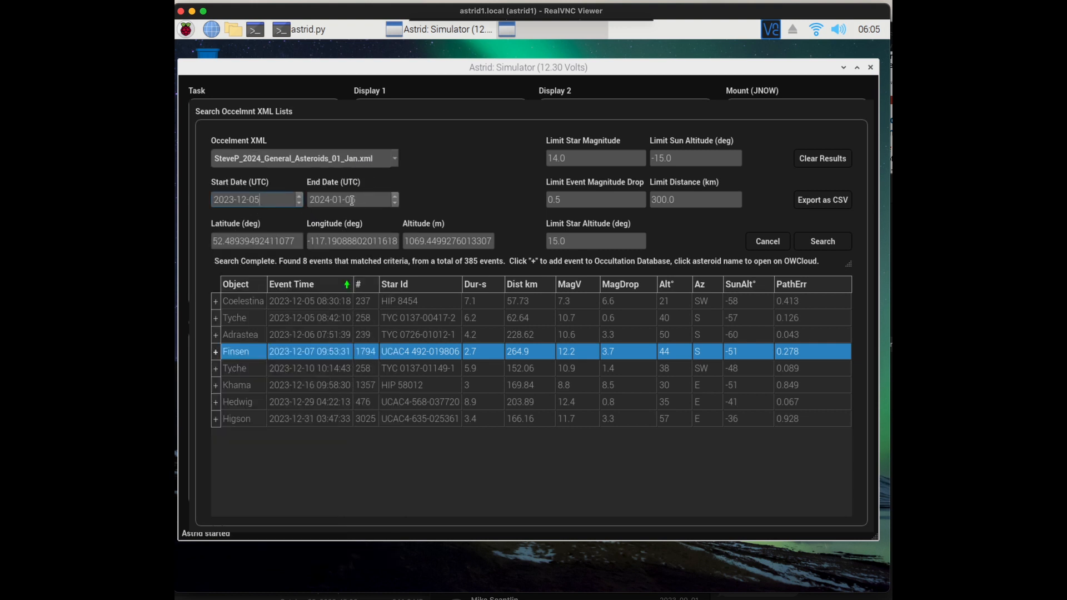
{"action": "left_click", "coordinate": [233, 198]}
{"action": "type", "text": "2024-01-01"}
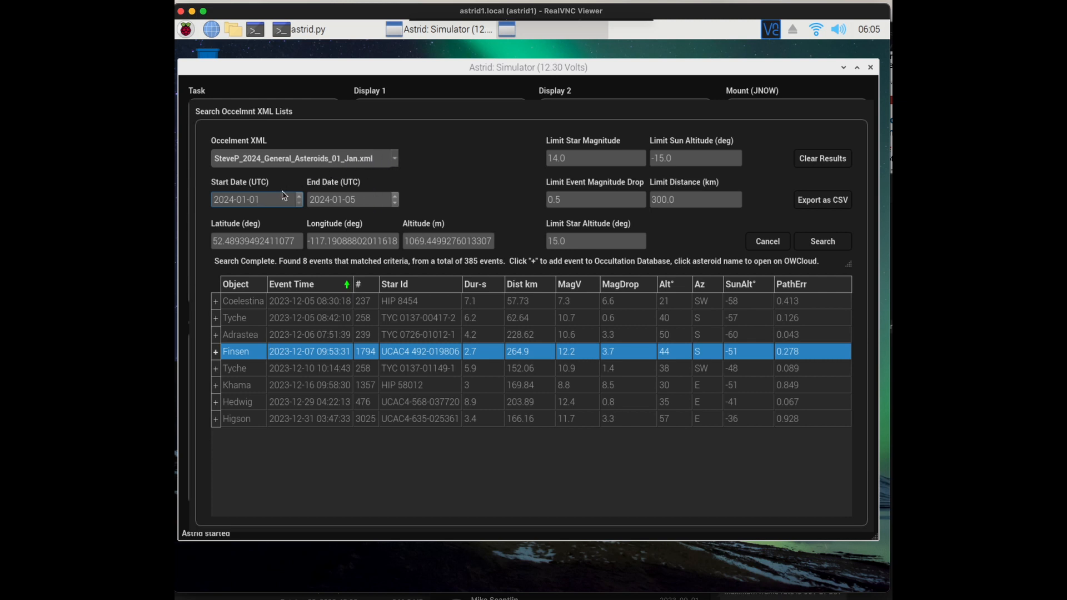
{"action": "left_click", "coordinate": [342, 201]}
Clear the old results and search with limits of star magnitude 12, event magnitude drop 2 and star altitude 20 degrees
{"action": "left_click_drag", "start_coordinate": [581, 158], "coordinate": [543, 160]}
{"action": "type", "text": "12"}
{"action": "key", "text": "Tab"}
{"action": "double_click", "coordinate": [568, 241]}
{"action": "type", "text": "20"}
{"action": "key", "text": "Tab"}
{"action": "left_click", "coordinate": [814, 161]}
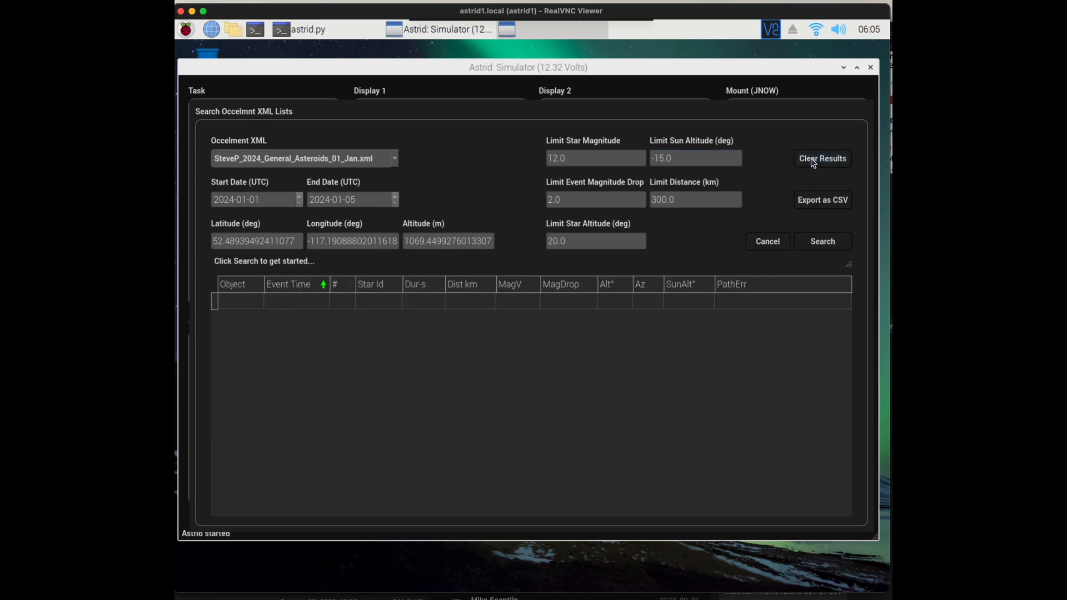
{"action": "left_click", "coordinate": [836, 243]}
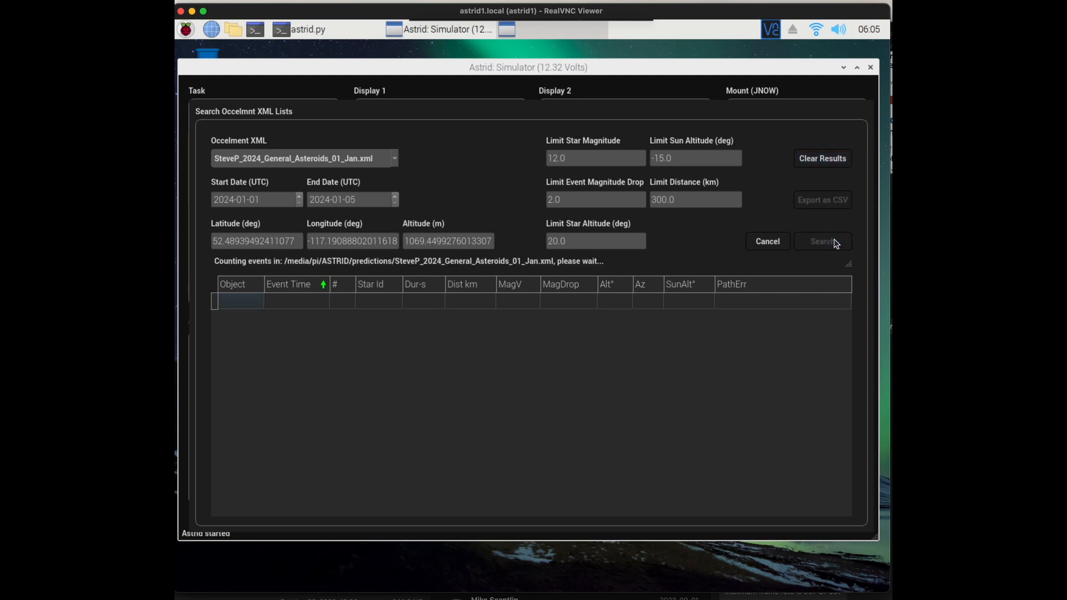